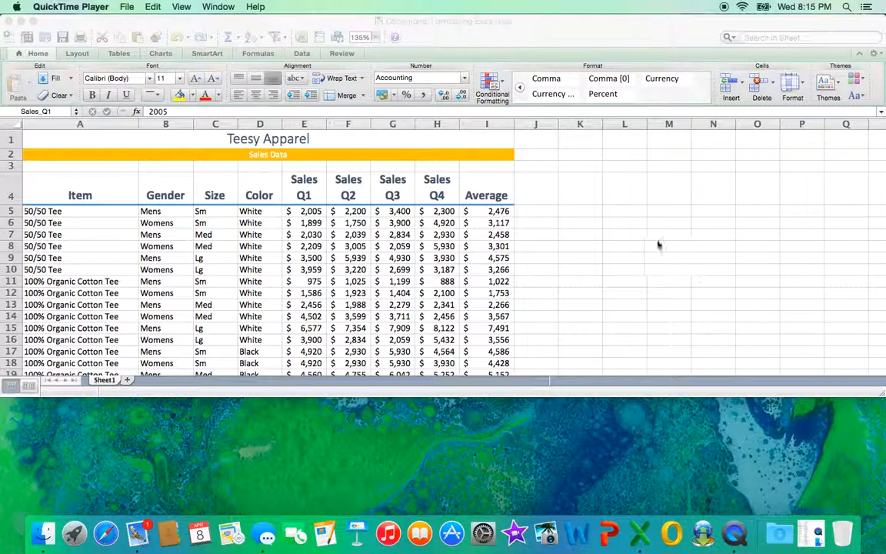
- Switch to the Excel workbook with the Teesy Apparel sales data and show it in full screen
left_click(597, 222)
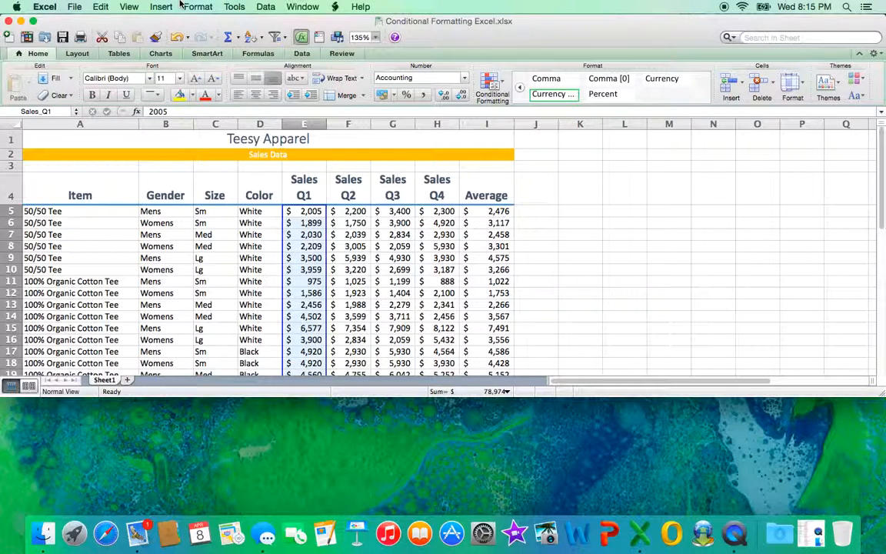
left_click(131, 9)
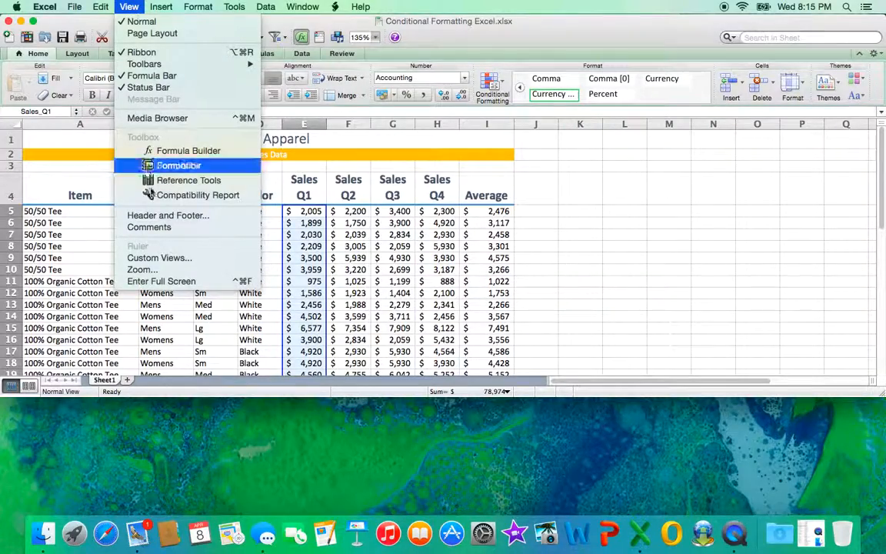
left_click(162, 282)
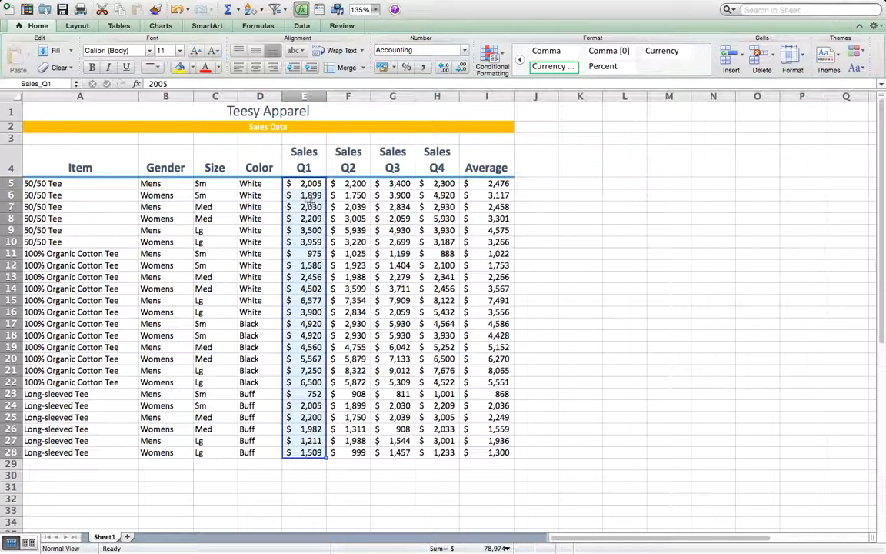
- Highlight the Sales Q1 values in E5:E28 that are greater than 3000 using green fill with dark green text
left_click_drag(292, 183, 317, 447)
left_click(501, 56)
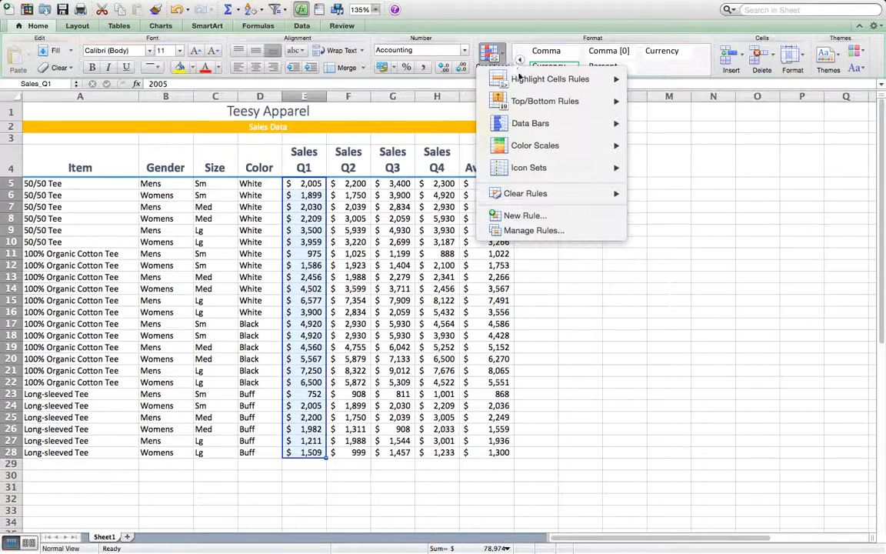
mouse_move(523, 82)
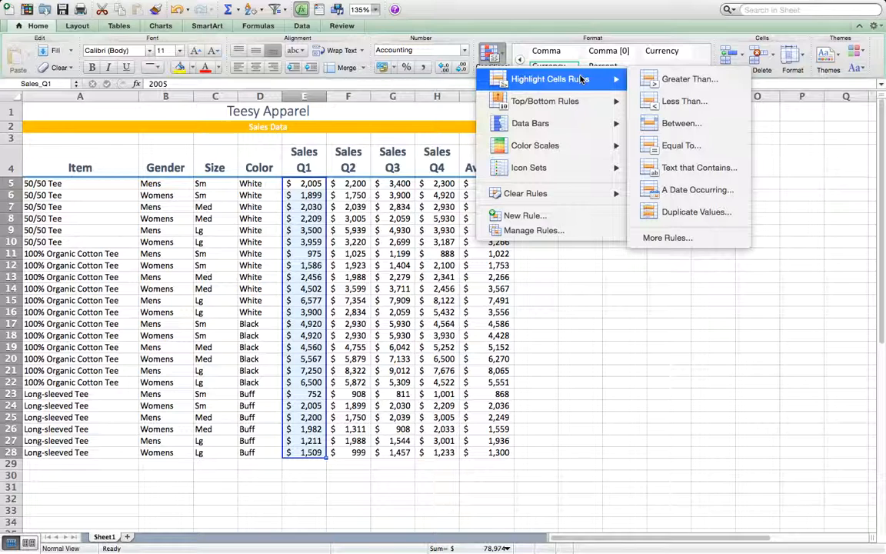
left_click(673, 81)
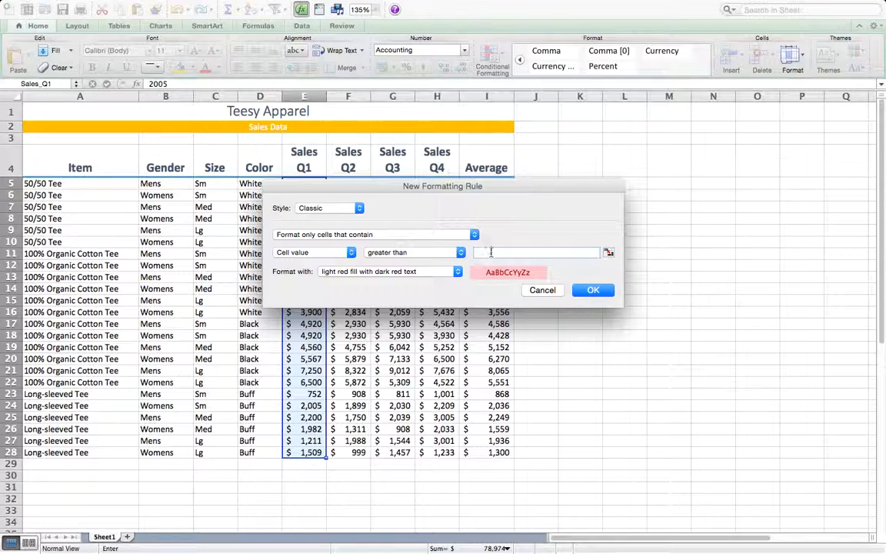
type("3000")
left_click(458, 273)
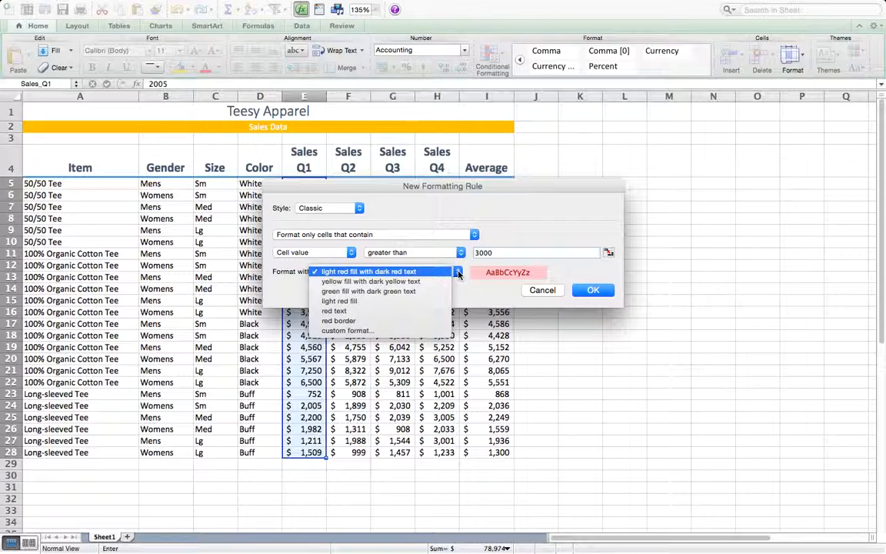
left_click(390, 292)
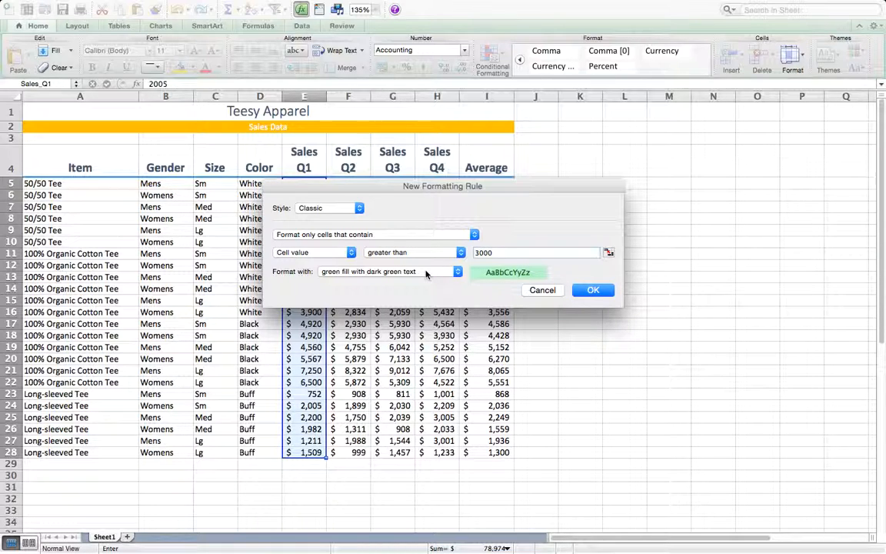
left_click(590, 292)
left_click(593, 293)
left_click(523, 335)
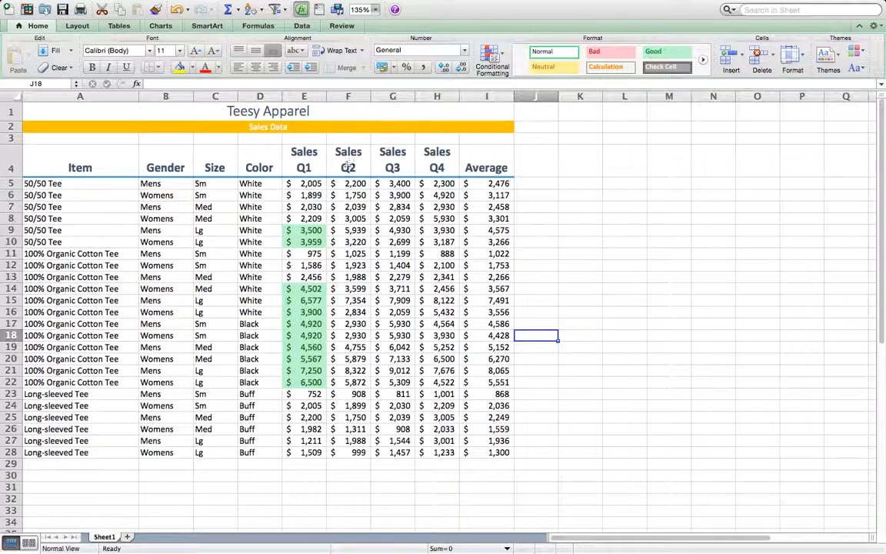
- Add a conditional formatting rule marking the bottom 5 Sales Q2 values in F5:F28 with light red fill and dark red text
left_click(357, 186)
left_click_drag(357, 186, 357, 452)
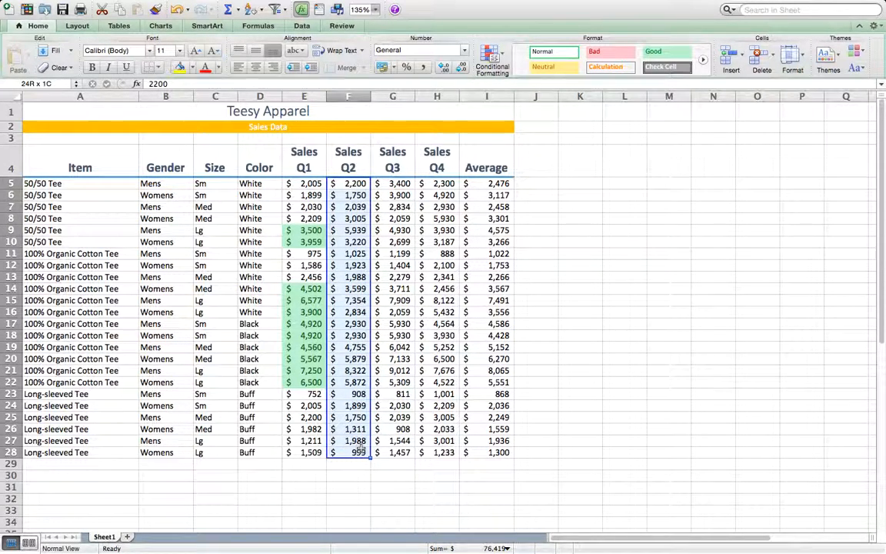
left_click(497, 55)
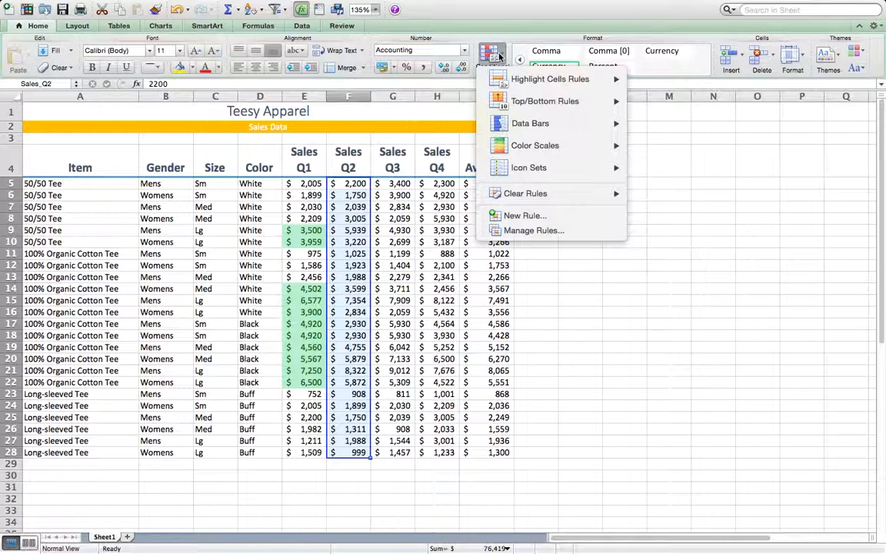
mouse_move(527, 107)
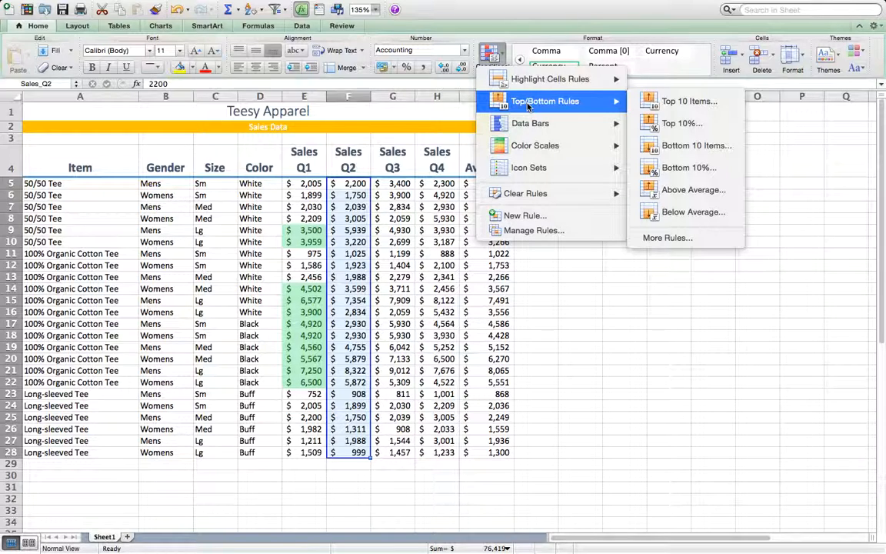
left_click(698, 150)
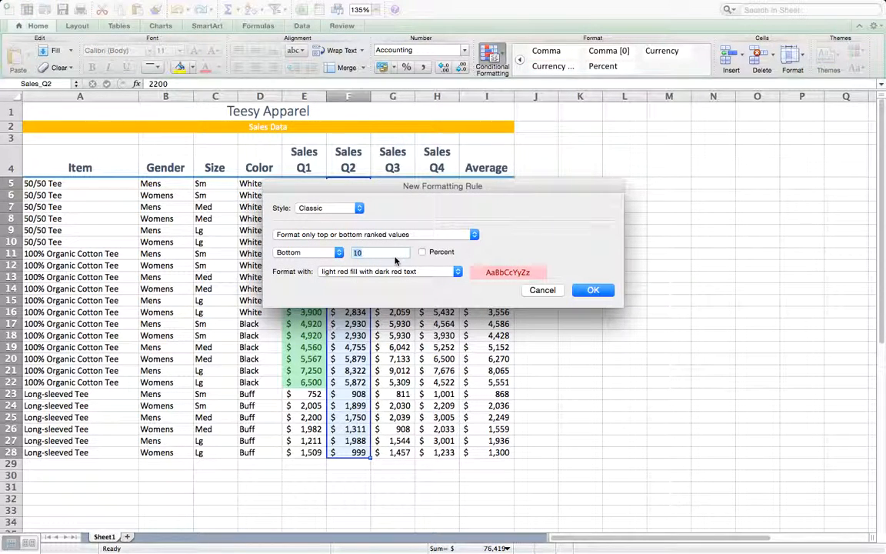
type("1")
key("BackSpace")
type("5")
left_click(593, 292)
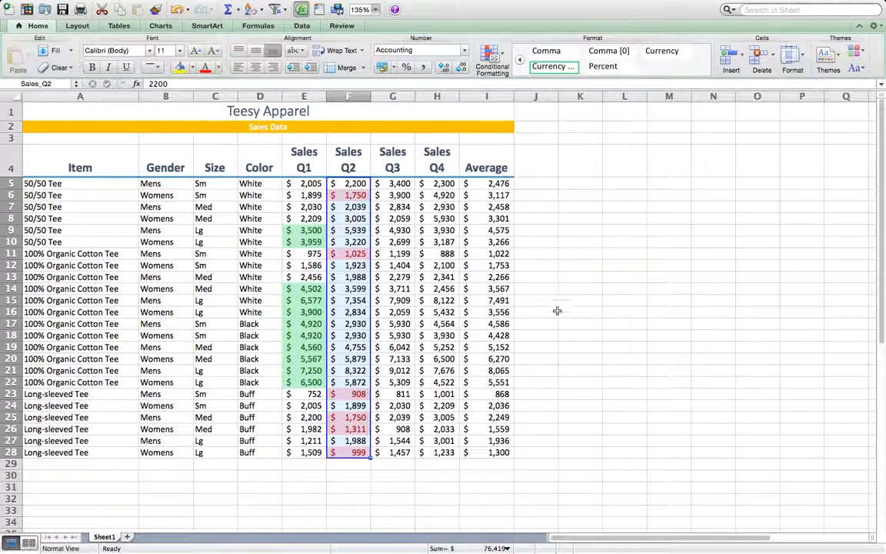
left_click(553, 312)
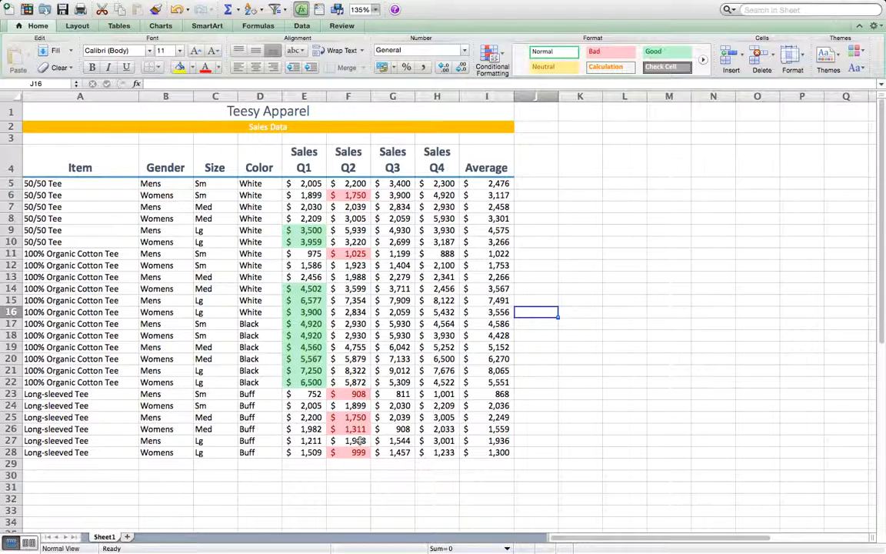
- Apply orange gradient-fill data bars to the Sales Q3 values in G5:G28
left_click(399, 183)
left_click_drag(398, 183, 398, 452)
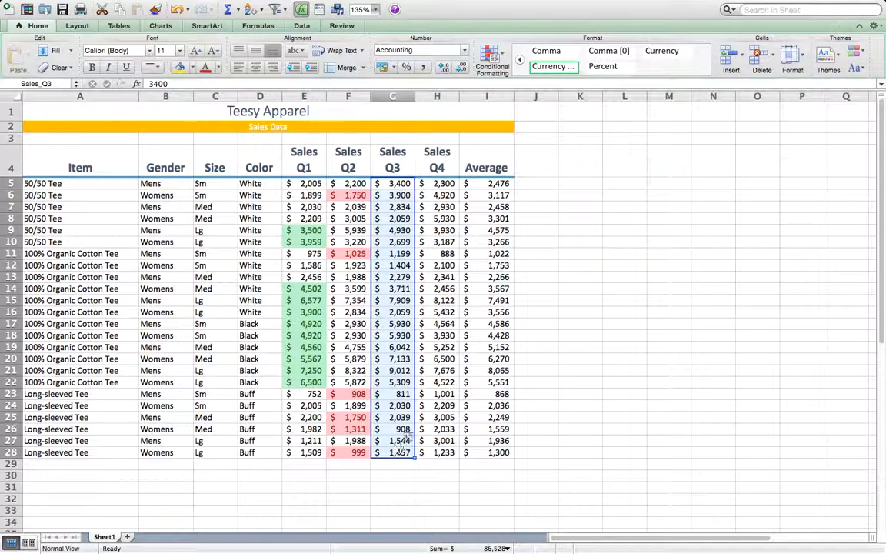
left_click(501, 57)
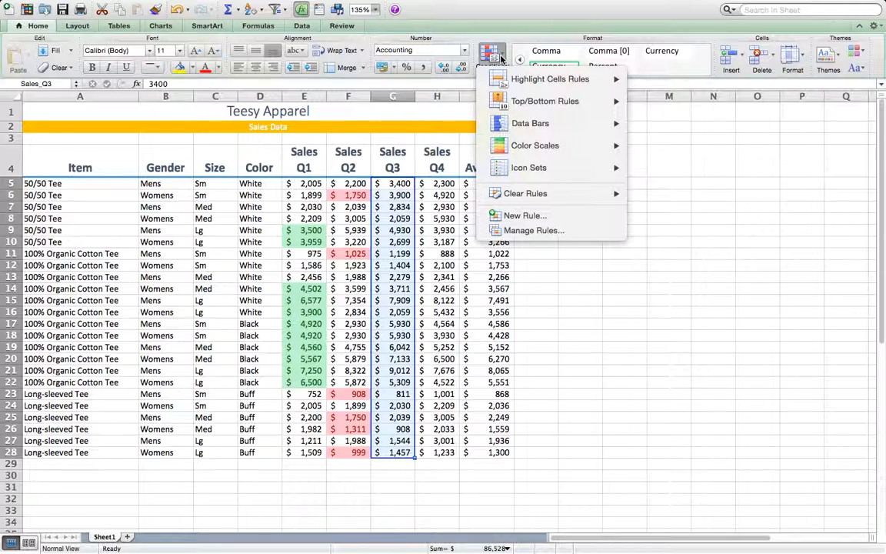
mouse_move(525, 124)
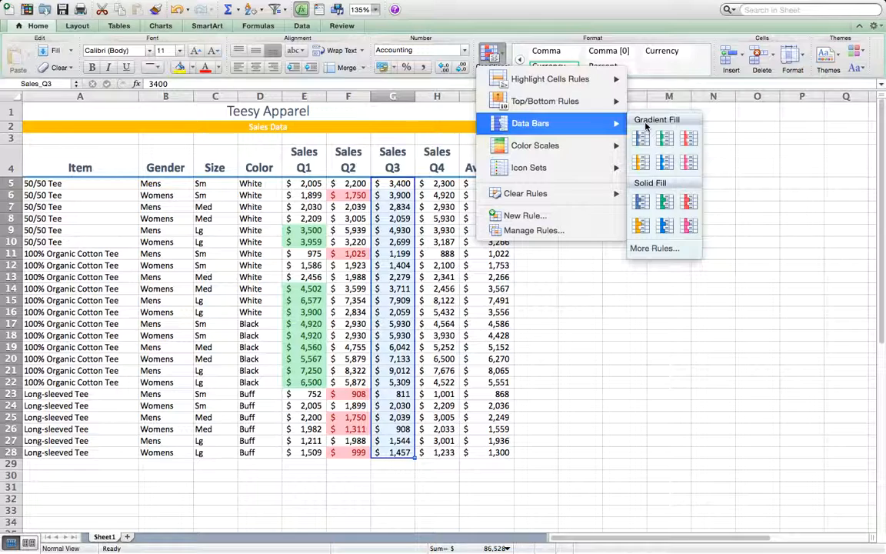
left_click(643, 164)
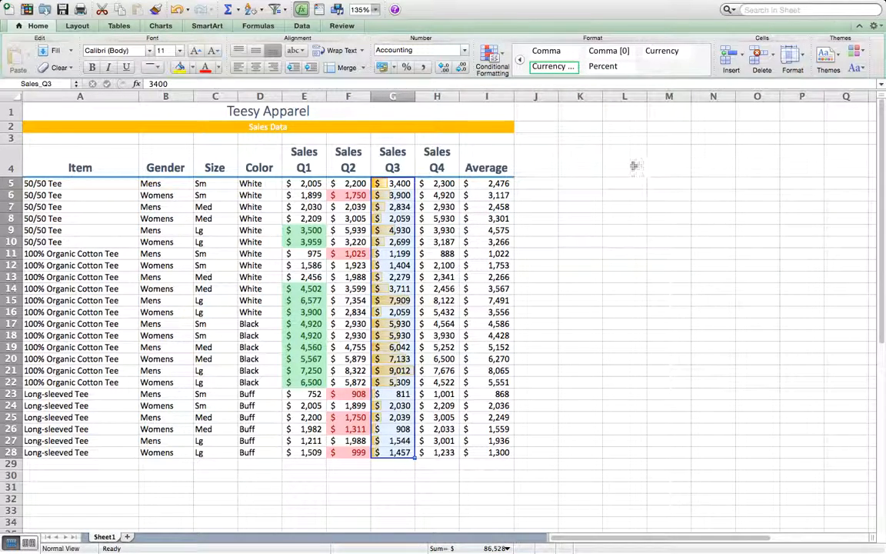
left_click(570, 206)
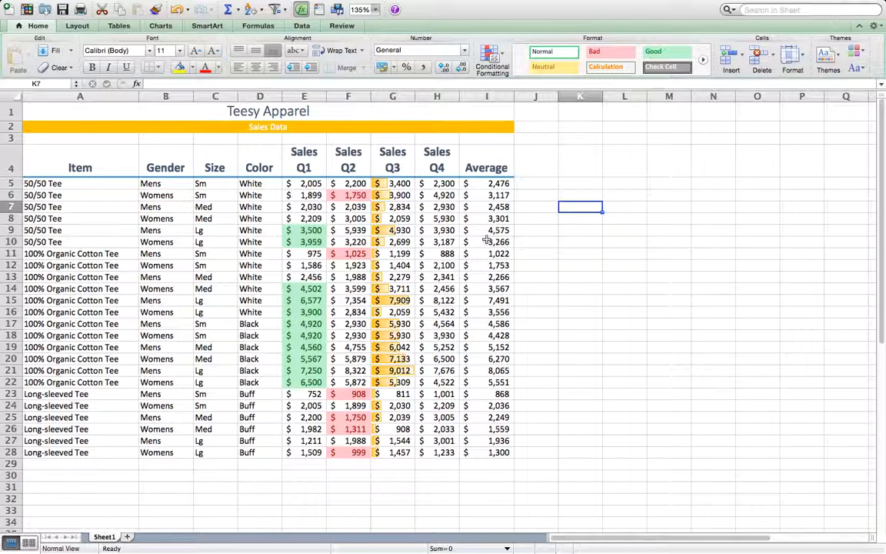
- Apply the green-yellow-red color scale to the Sales Q4 values in H5:H28, with green for the highest sales
left_click(448, 183)
left_click_drag(448, 183, 446, 454)
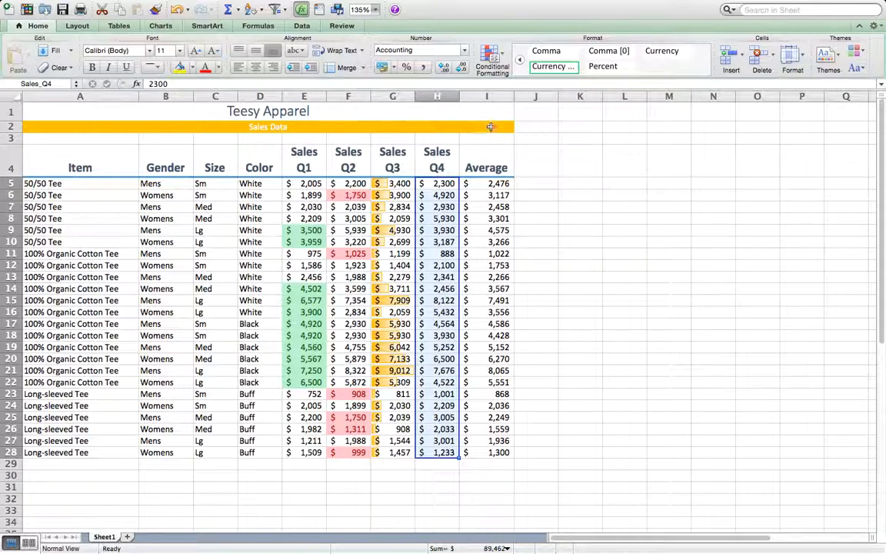
left_click(504, 56)
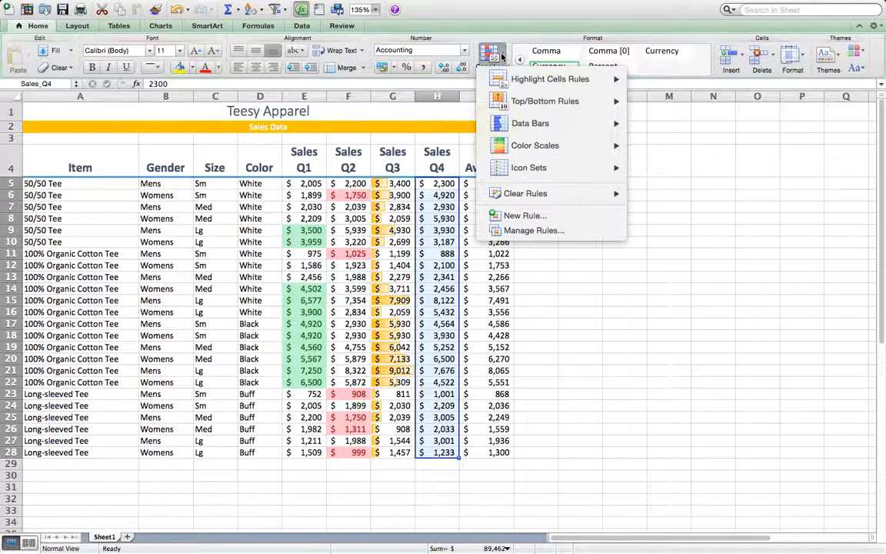
mouse_move(520, 146)
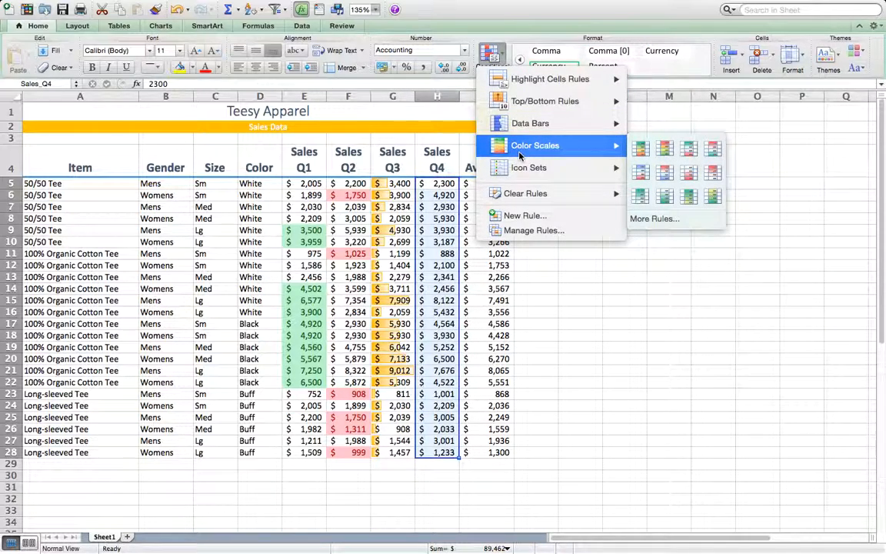
left_click(637, 151)
left_click(569, 234)
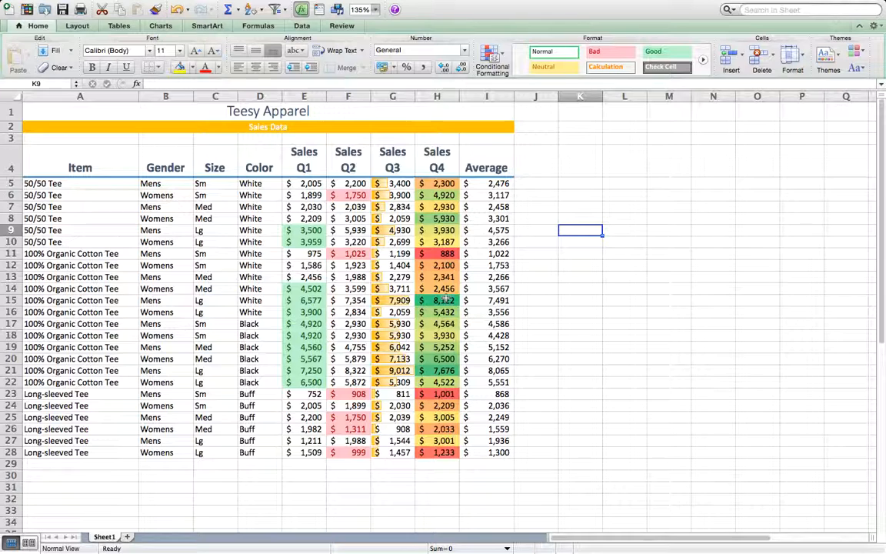
- Apply the three-star ratings icon set to the Average values in I5:I28
left_click_drag(478, 185, 476, 452)
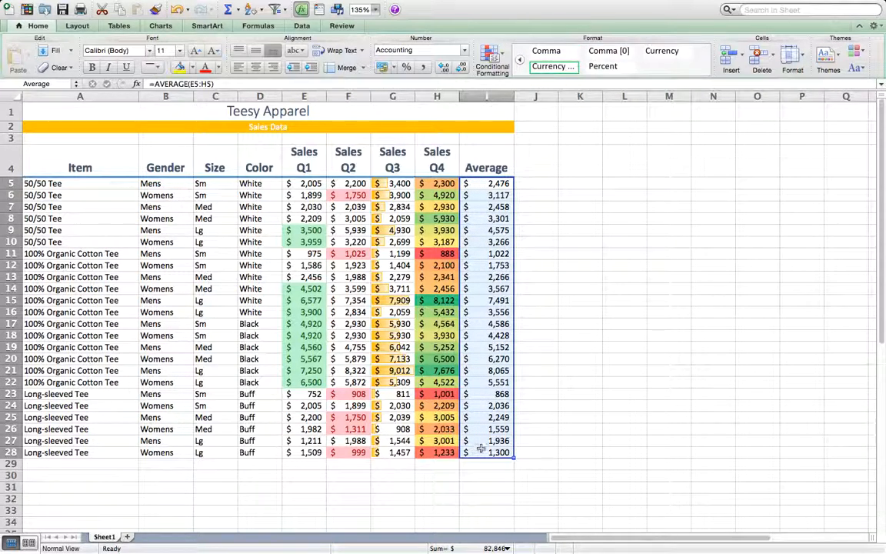
left_click(504, 66)
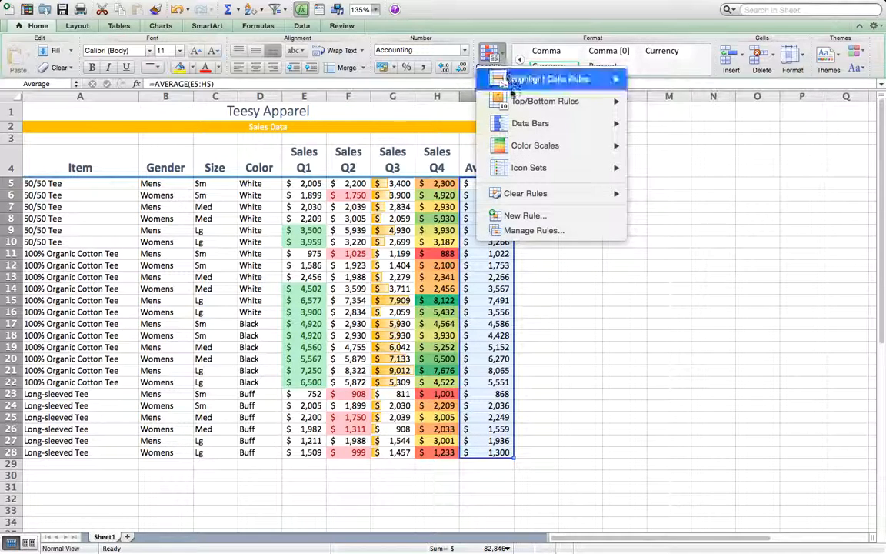
mouse_move(475, 166)
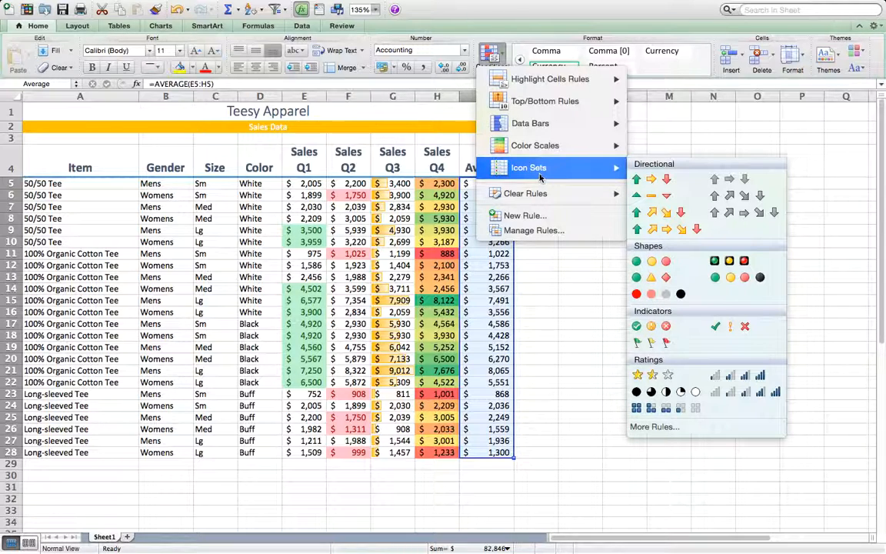
left_click(668, 375)
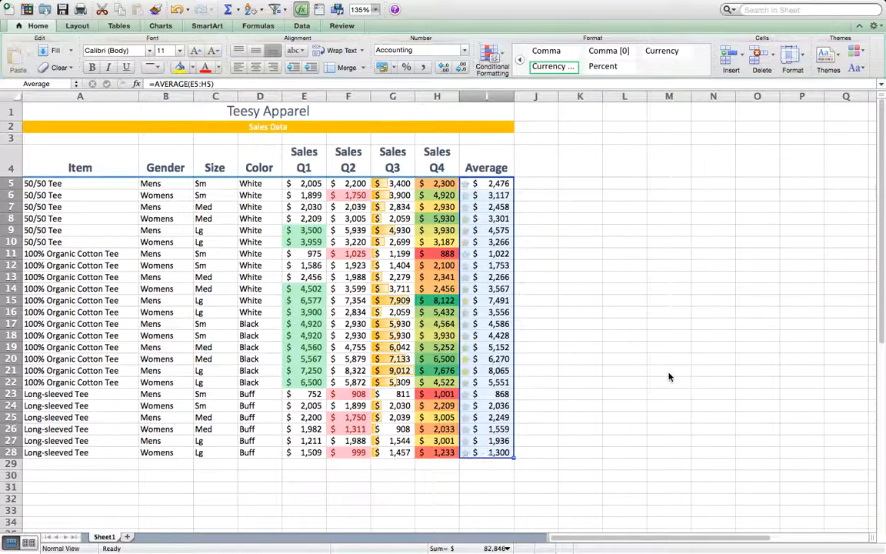
left_click(573, 350)
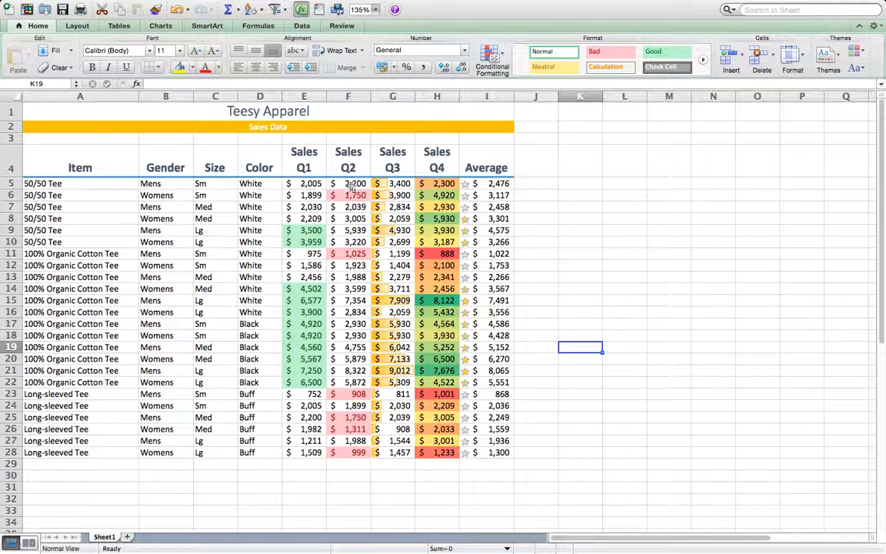
- Edit the existing conditional formatting rule on the Sales Q2 values so that it marks the bottom 15
left_click_drag(350, 183, 342, 453)
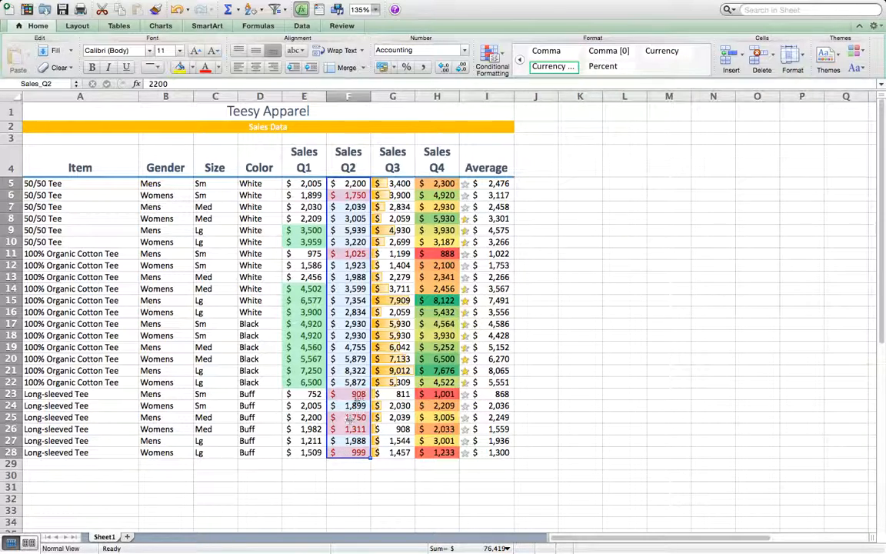
left_click(491, 54)
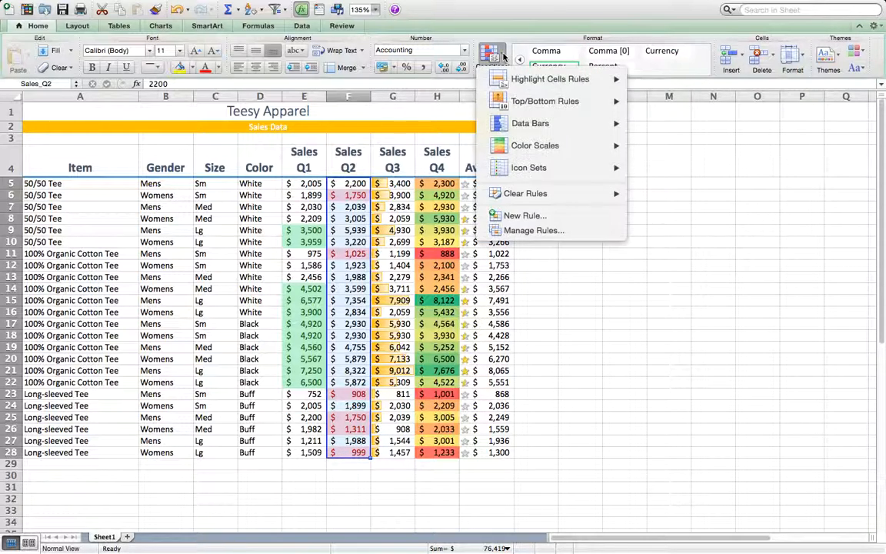
left_click(520, 232)
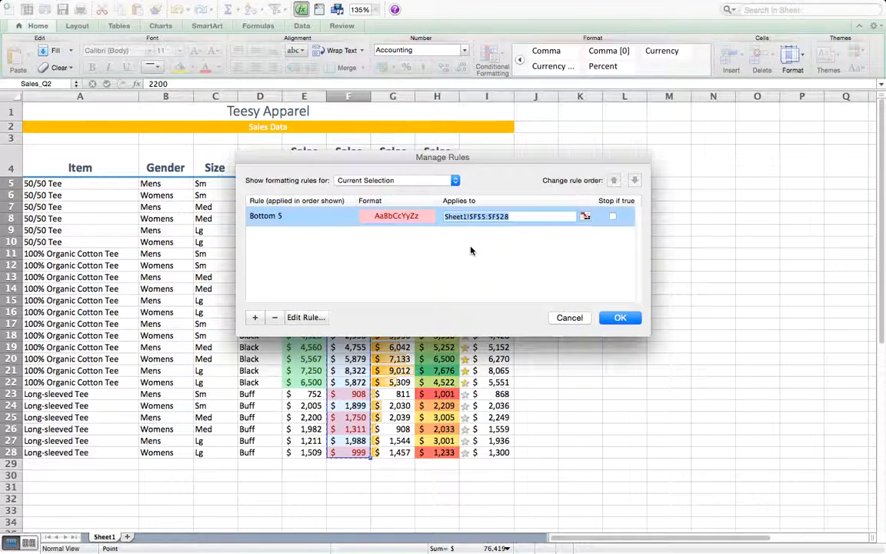
left_click(303, 318)
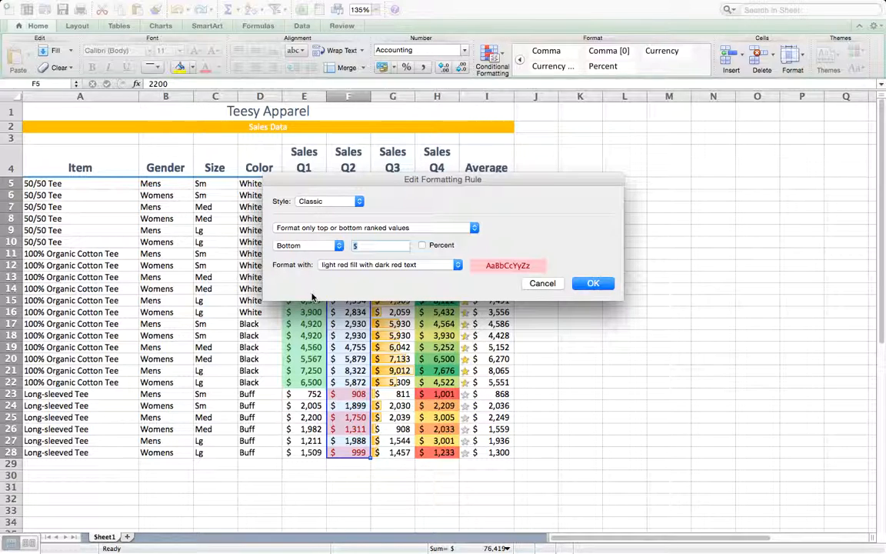
left_click(370, 245)
key("BackSpace")
type("15")
left_click(591, 285)
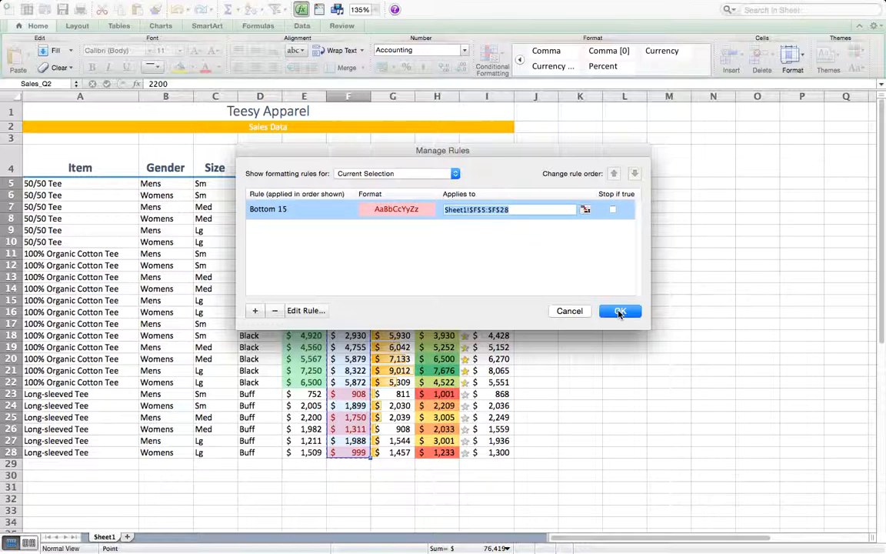
left_click(620, 312)
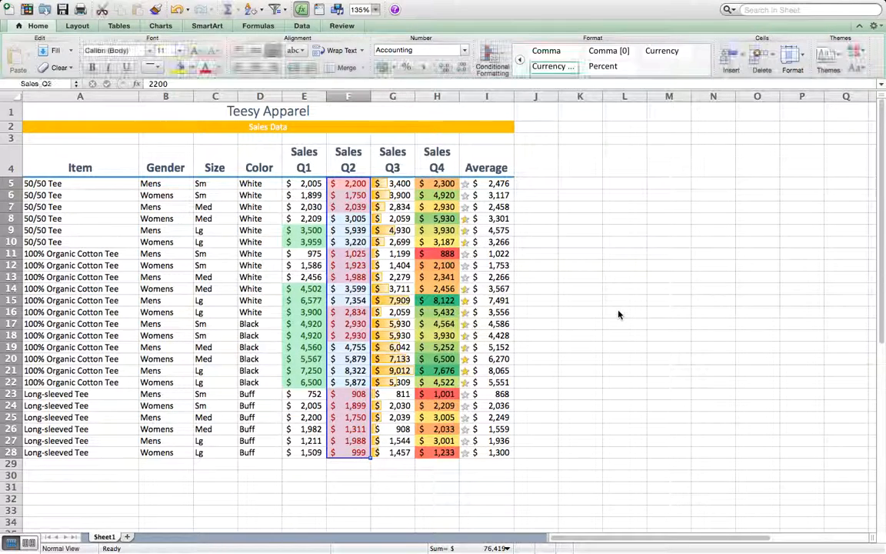
left_click(606, 310)
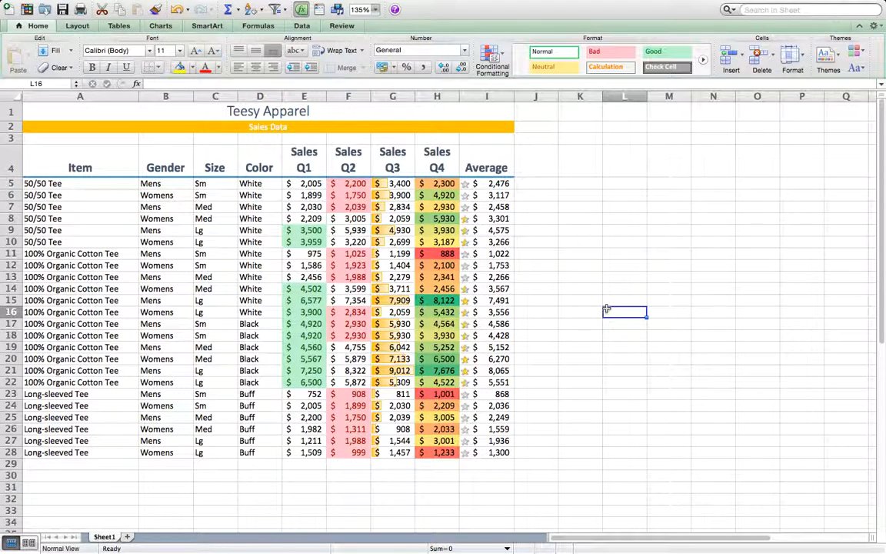